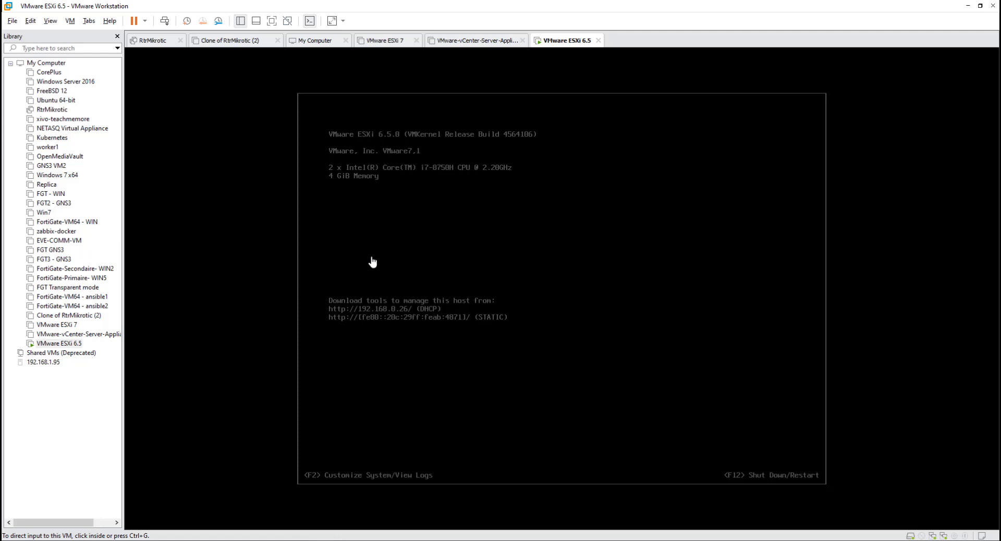
Log in to the ESXi host's system customization as root, entering the account password.
{"action": "left_click", "coordinate": [439, 259]}
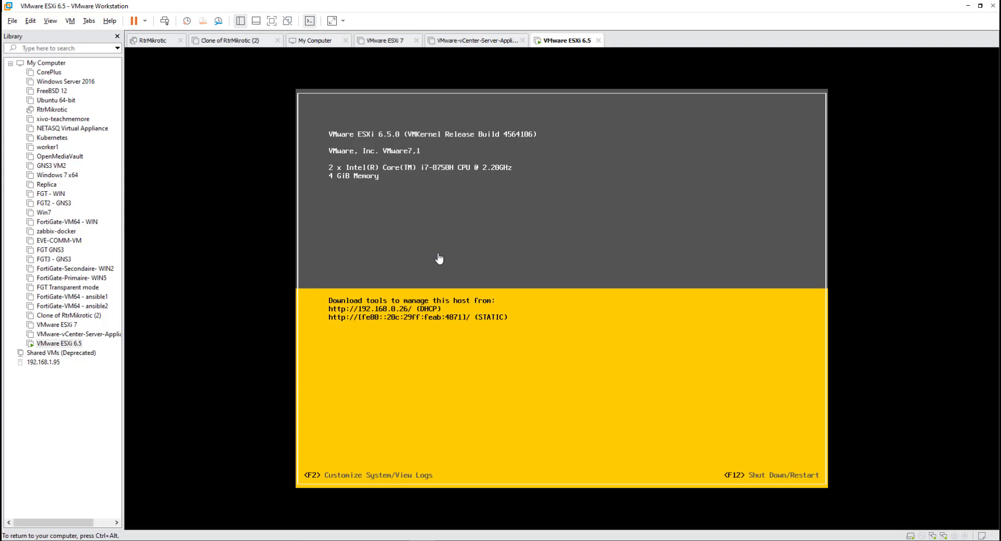
{"action": "key", "text": "F2"}
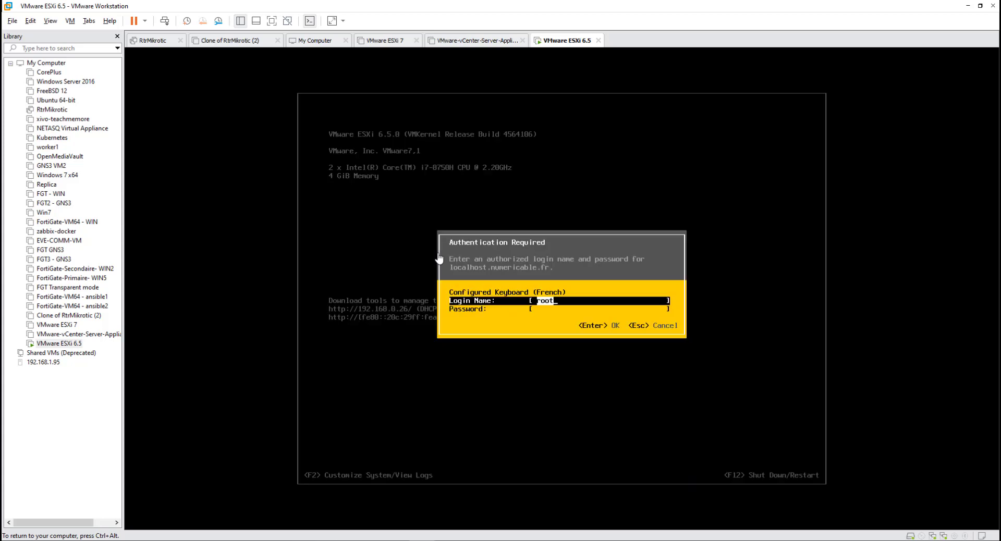
{"action": "key", "text": "Tab"}
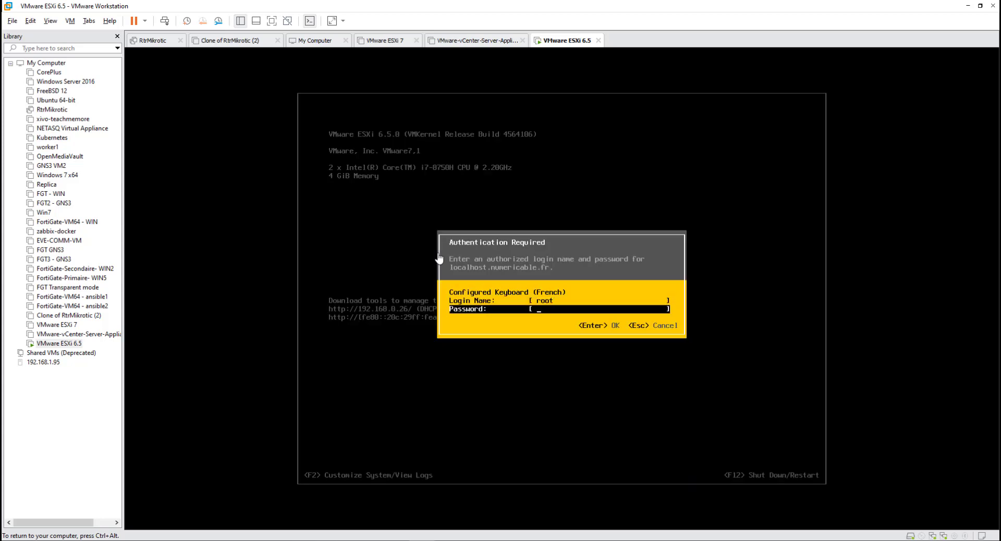
{"action": "type", "text": "*************"}
{"action": "key", "text": "Return"}
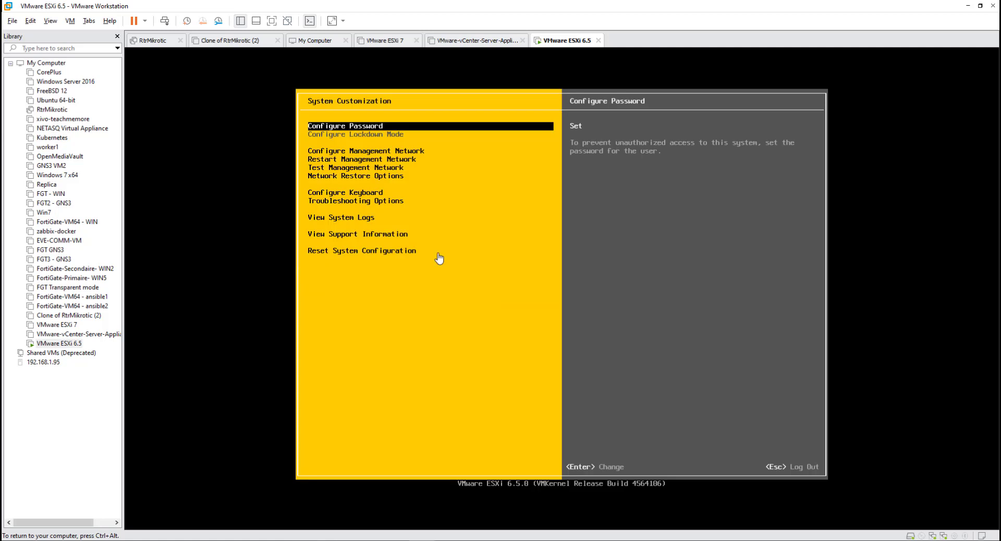
{"action": "key", "text": "Down"}
{"action": "key", "text": "Up"}
{"action": "key", "text": "Return"}
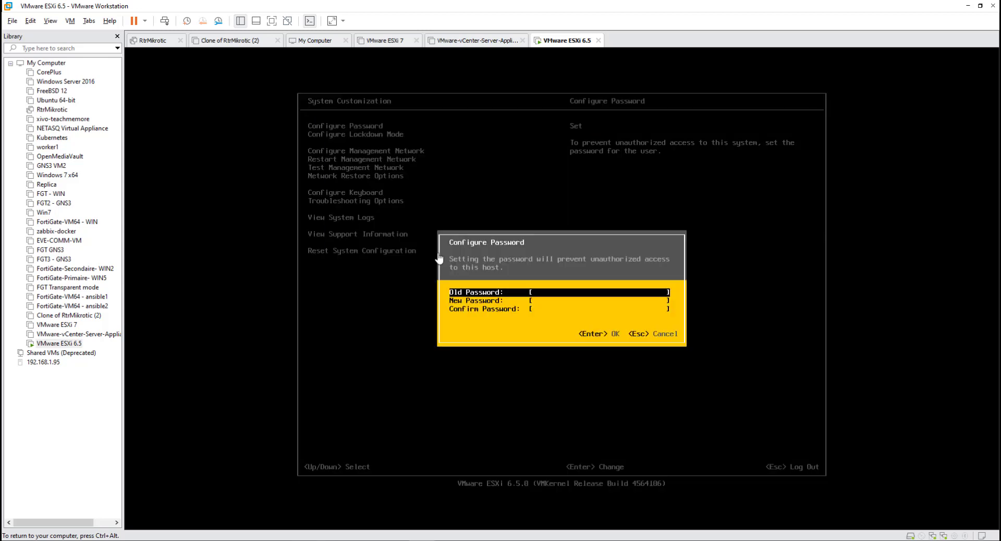
{"action": "key", "text": "Return"}
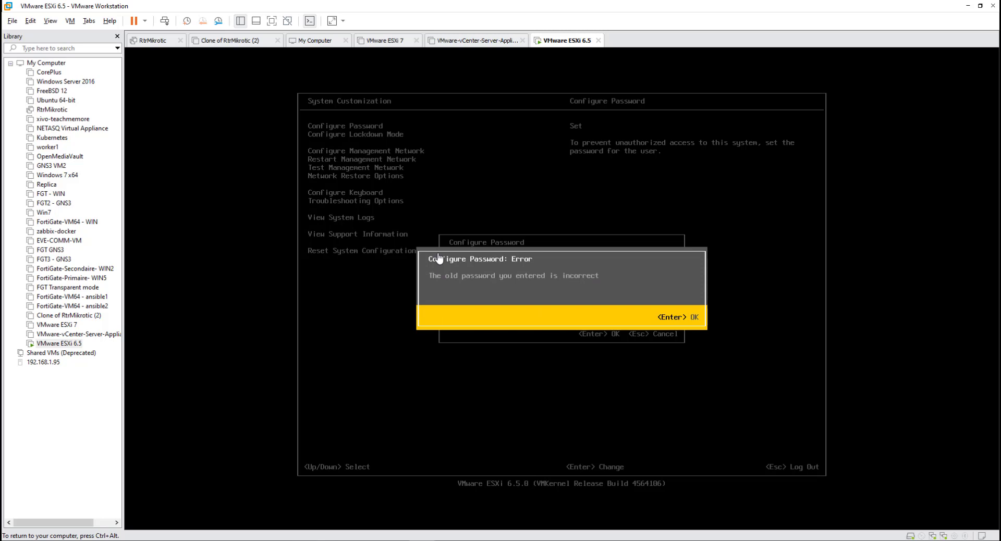
{"action": "key", "text": "Return"}
{"action": "key", "text": "Escape"}
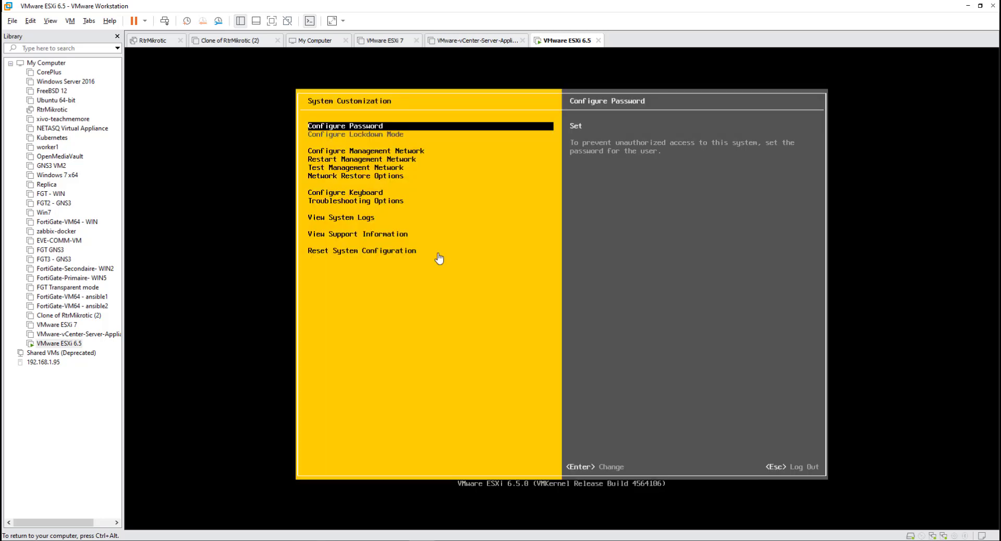
Review the management network's adapters and the details of vmnic0, leaving vmnic0 as the selected adapter.
{"action": "key", "text": "Down"}
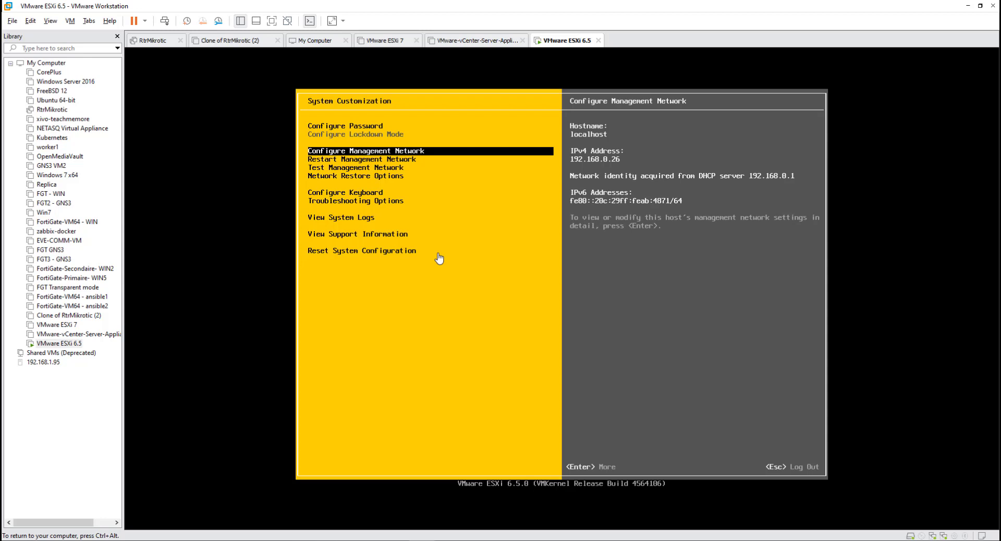
{"action": "key", "text": "Return"}
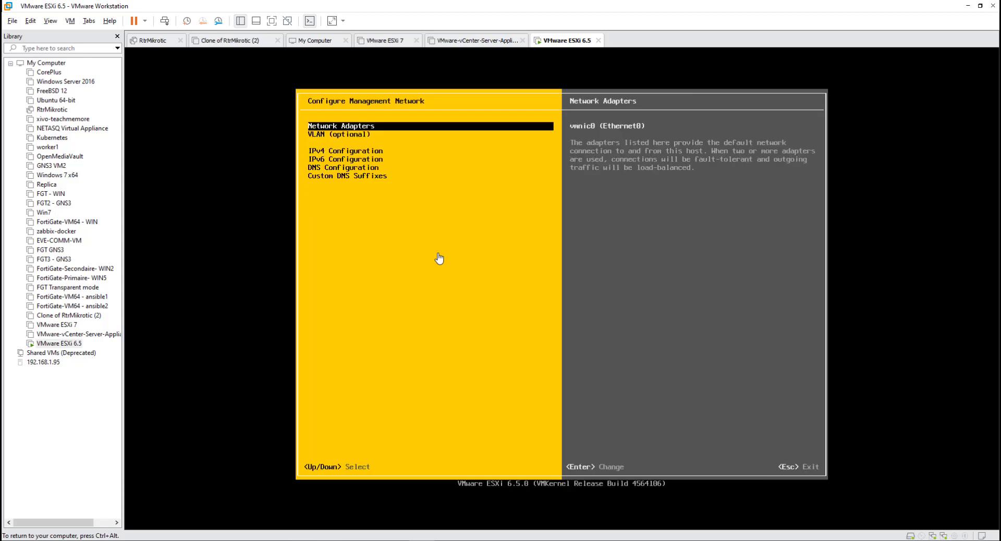
{"action": "key", "text": "Return"}
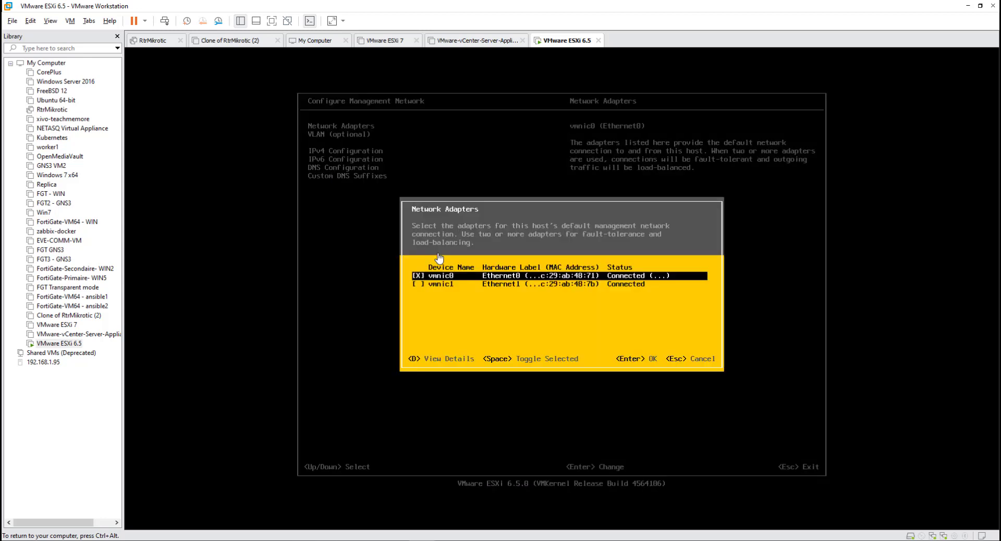
{"action": "key", "text": "Down"}
{"action": "key", "text": "Up"}
{"action": "key", "text": "Down"}
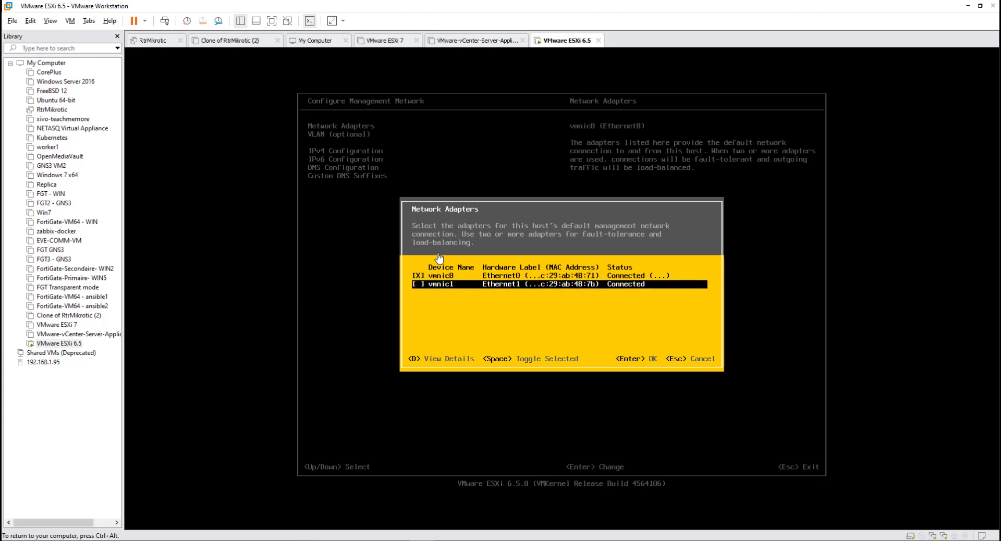
{"action": "key", "text": "Up"}
{"action": "key", "text": "Down"}
{"action": "key", "text": "Up"}
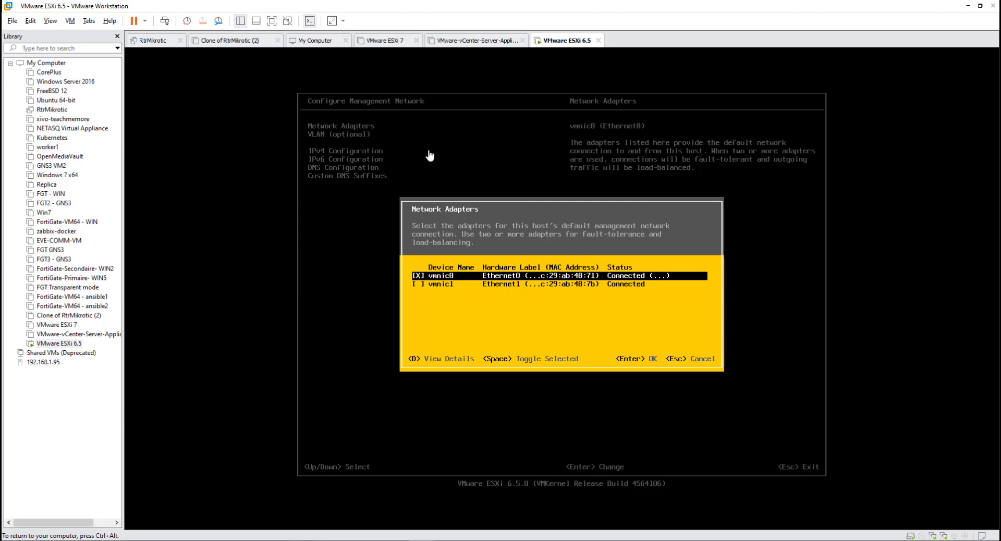
{"action": "key", "text": "d"}
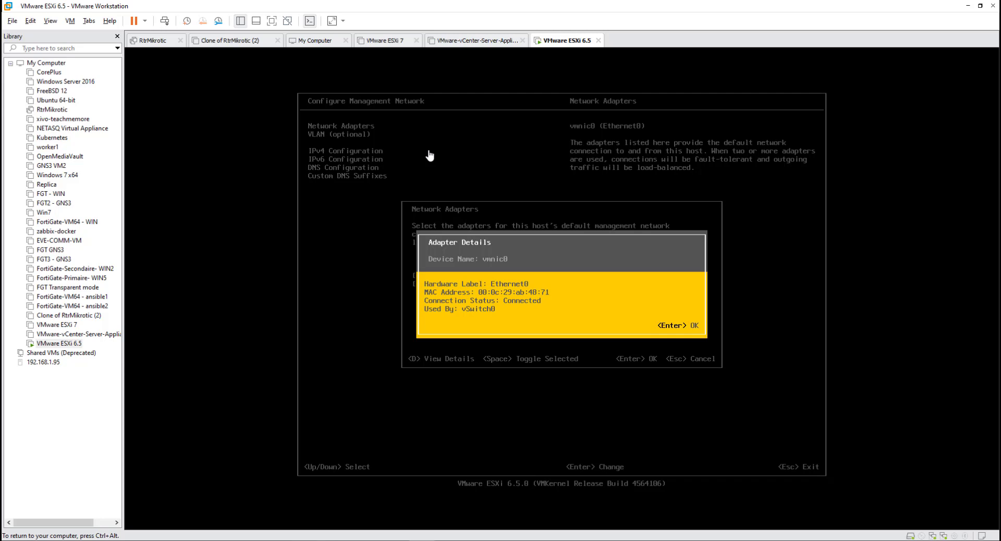
{"action": "key", "text": "Return"}
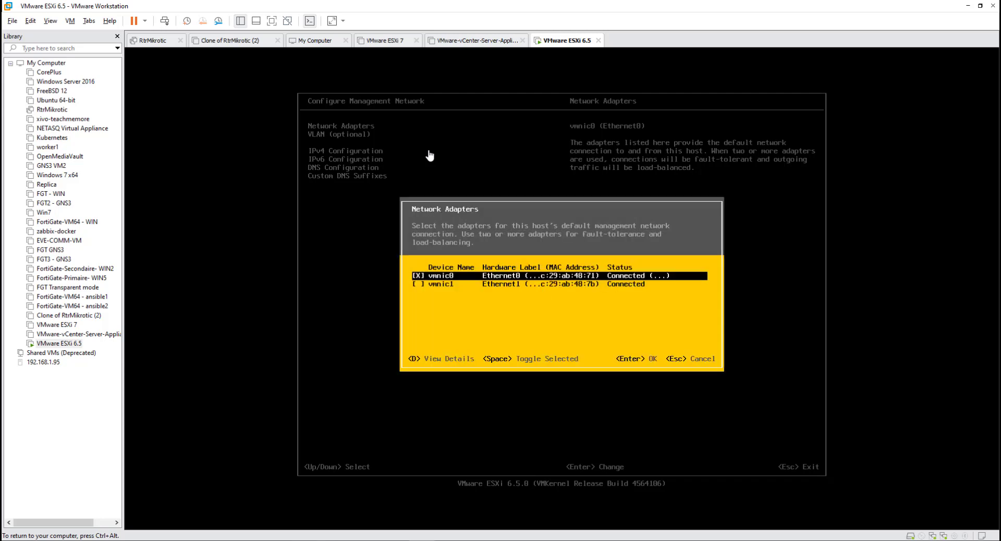
{"action": "key", "text": "Return"}
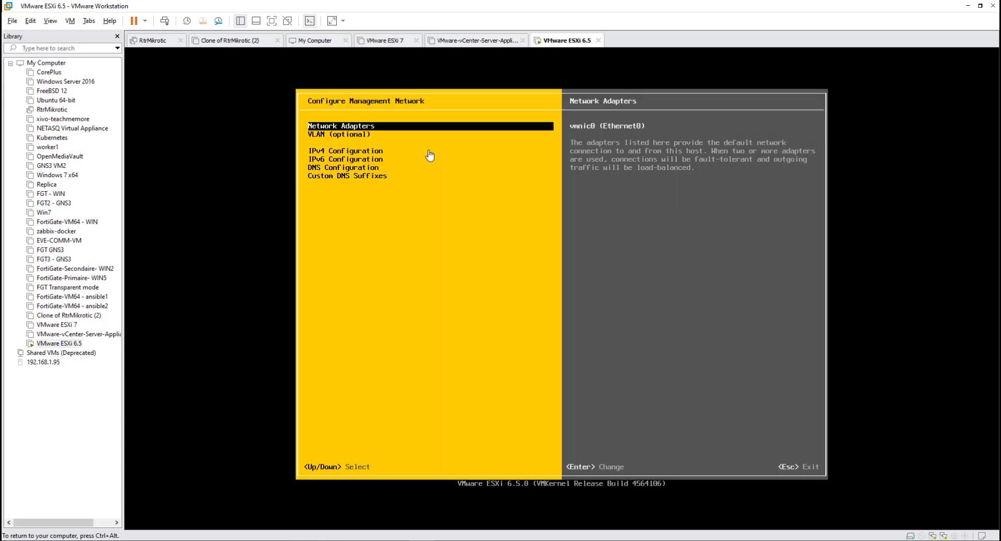
Check the management network's optional VLAN setting and leave the VLAN ID blank.
{"action": "key", "text": "Down"}
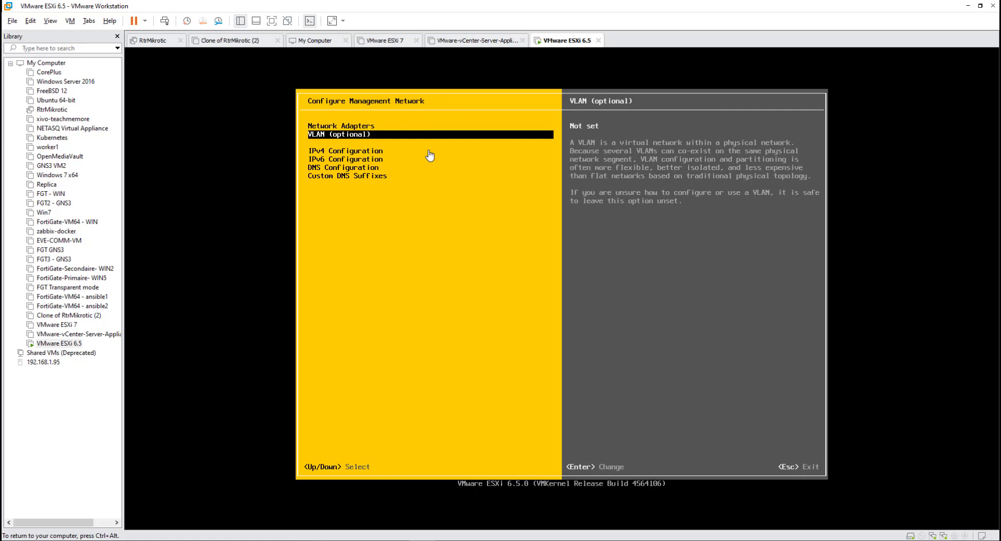
{"action": "key", "text": "Return"}
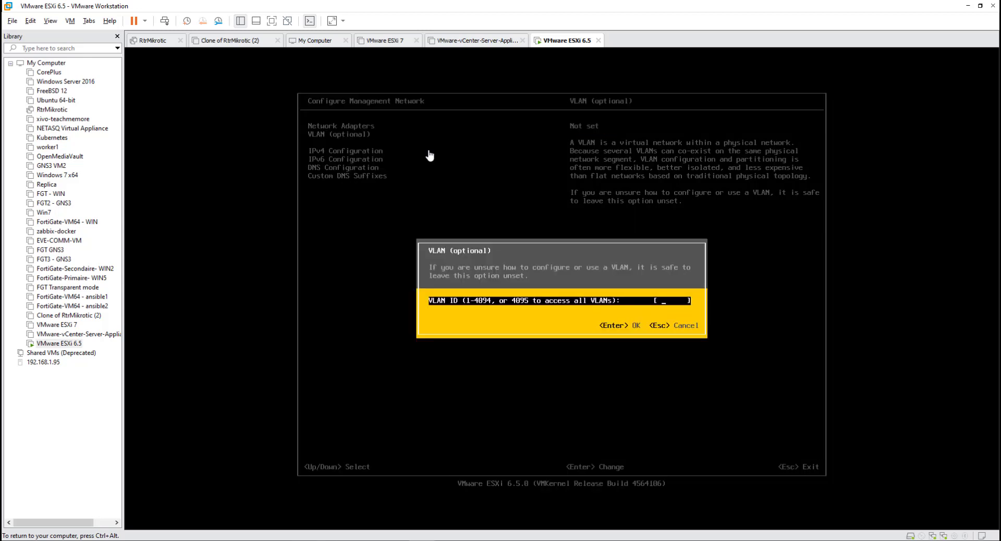
{"action": "key", "text": "Return"}
Set the management network to static IPv4 with address 192.168.0.26, subnet mask 255.255.255.0 and default gateway 192.168.0.1.
{"action": "key", "text": "Down"}
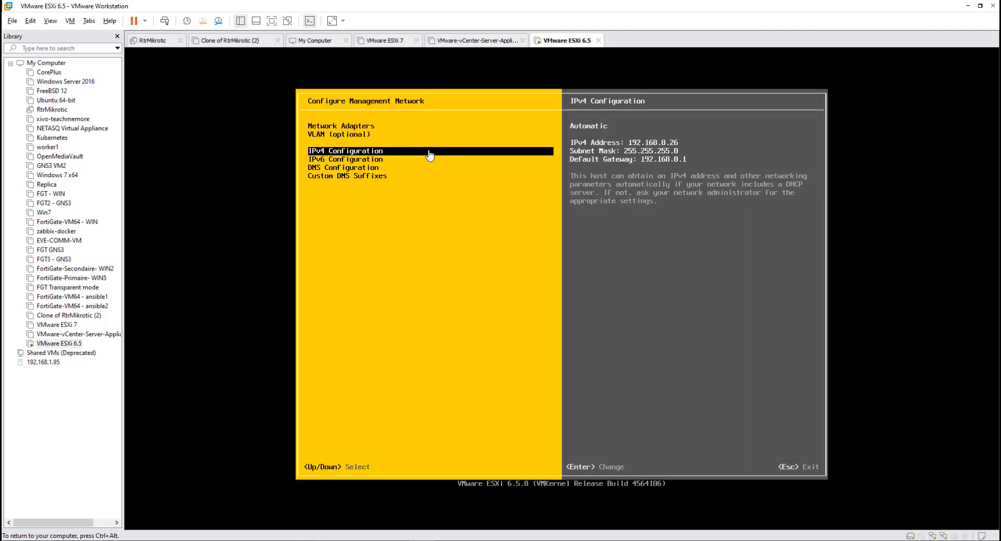
{"action": "key", "text": "Return"}
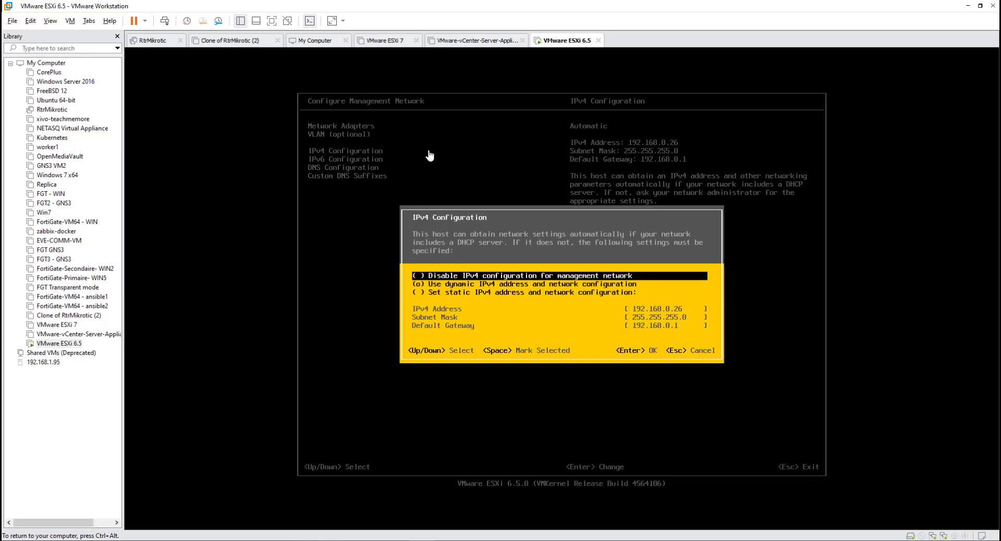
{"action": "key", "text": "Down"}
{"action": "key", "text": "Down"}
{"action": "key", "text": "space"}
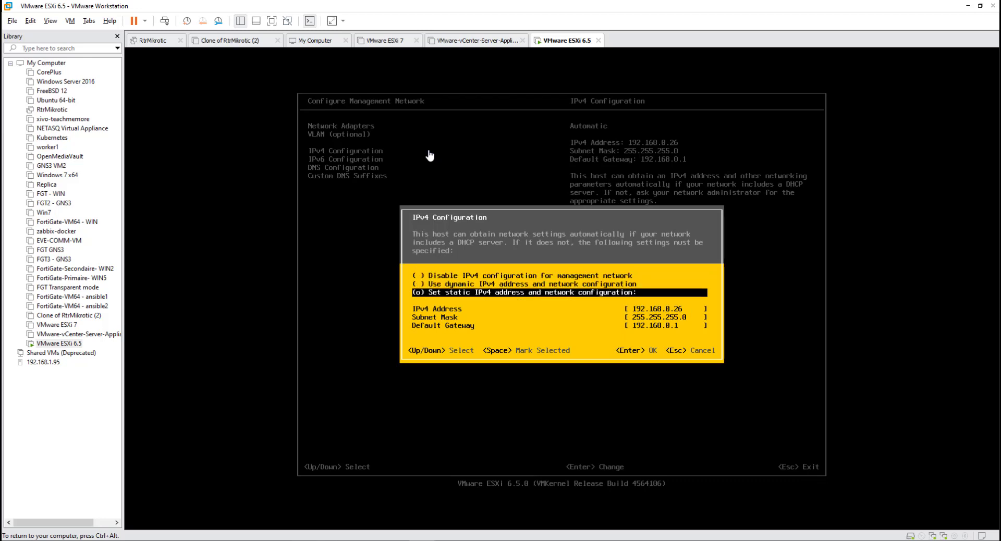
{"action": "key", "text": "Down"}
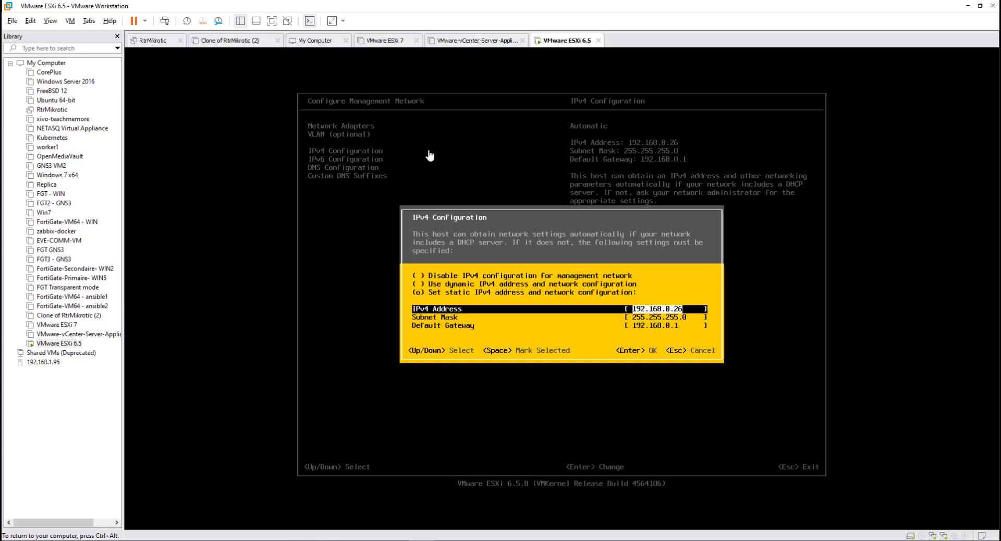
{"action": "key", "text": "Down"}
{"action": "key", "text": "Down"}
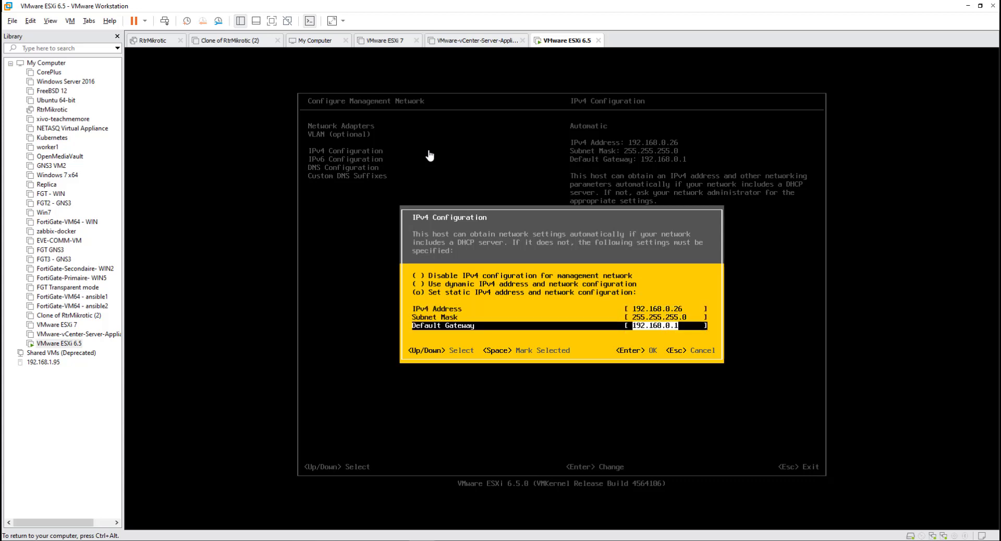
{"action": "key", "text": "Up"}
{"action": "key", "text": "Up"}
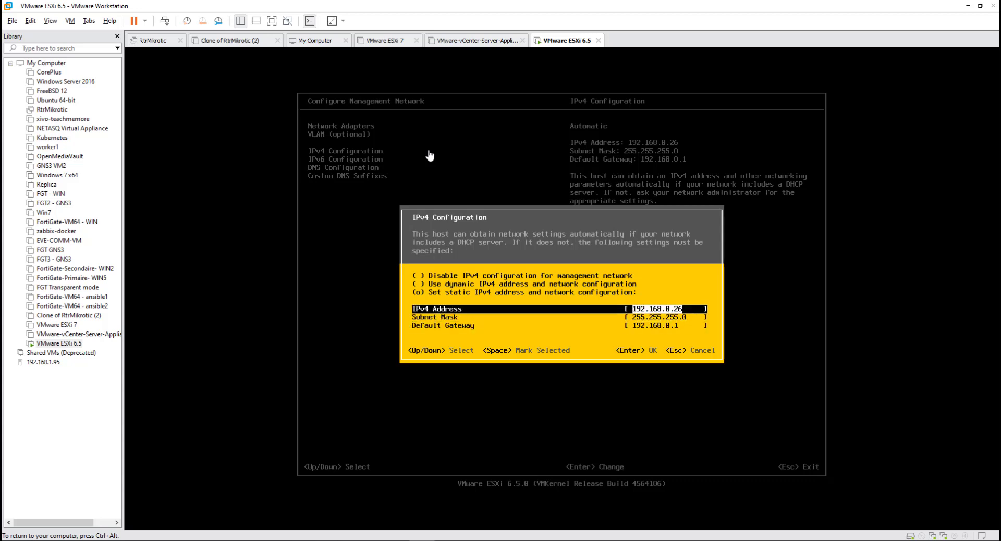
{"action": "key", "text": "Return"}
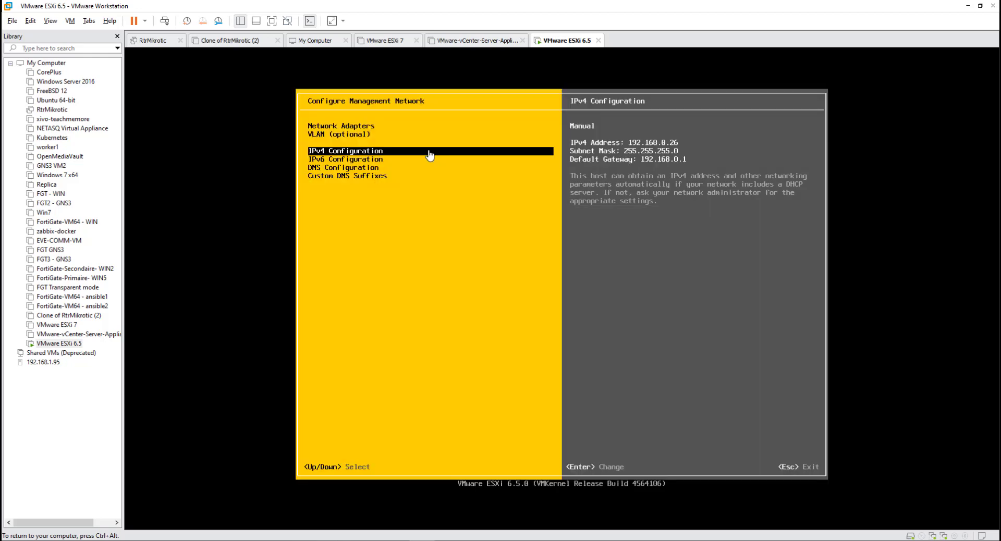
Examine the management network's IPv6 configuration options and close them without changing anything.
{"action": "key", "text": "Down"}
{"action": "key", "text": "Return"}
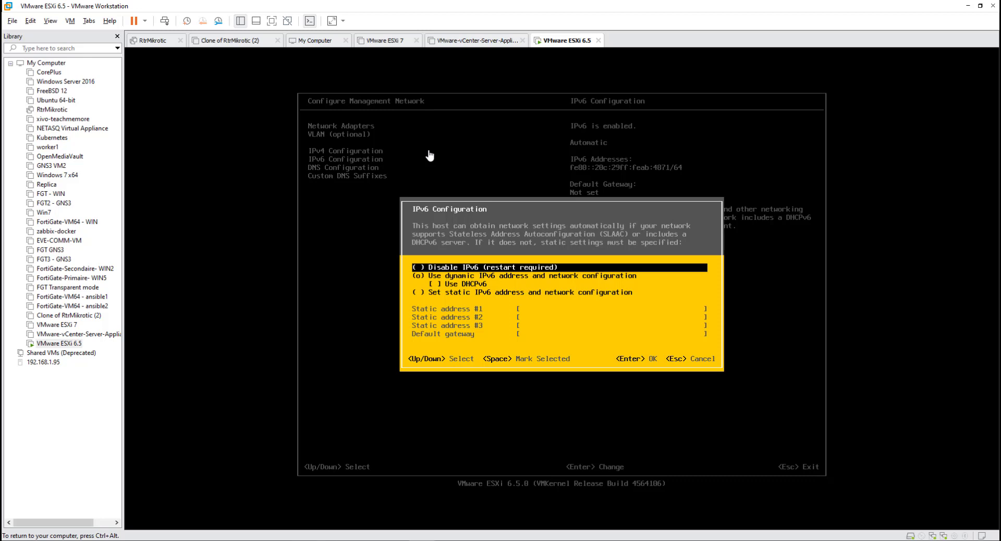
{"action": "key", "text": "Down"}
{"action": "key", "text": "Down"}
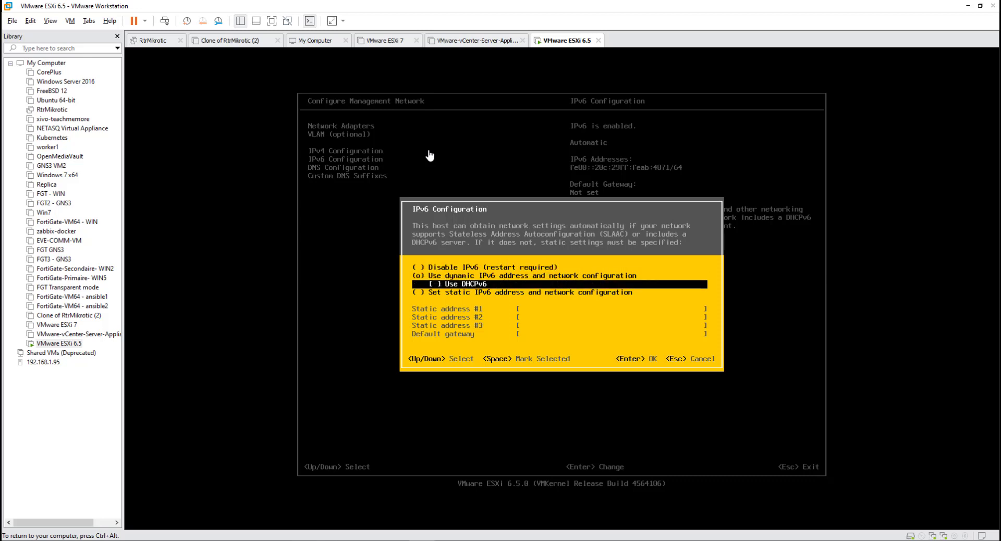
{"action": "key", "text": "Down"}
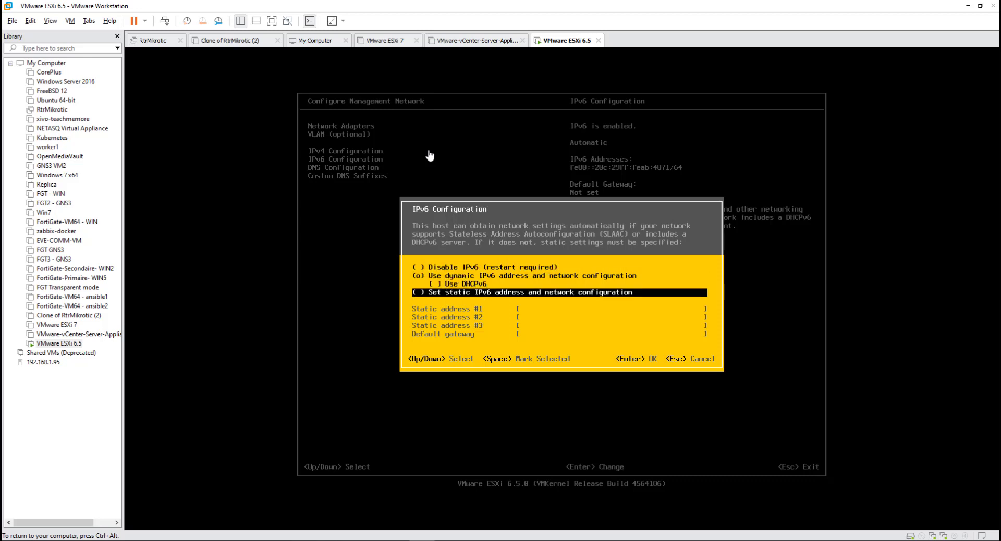
{"action": "key", "text": "Escape"}
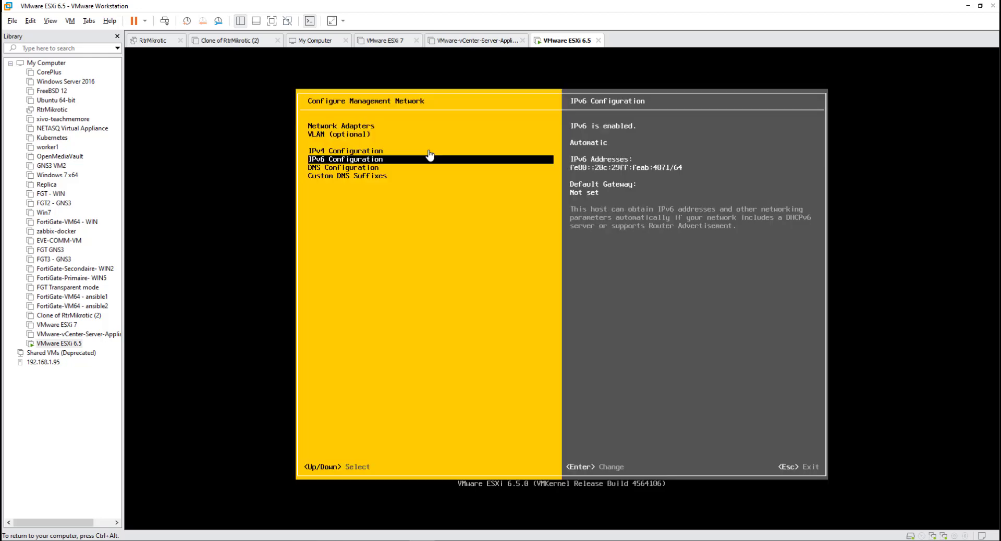
Set the hostname to exsi1 in the DNS configuration, keeping the existing DNS servers.
{"action": "key", "text": "Down"}
{"action": "key", "text": "Return"}
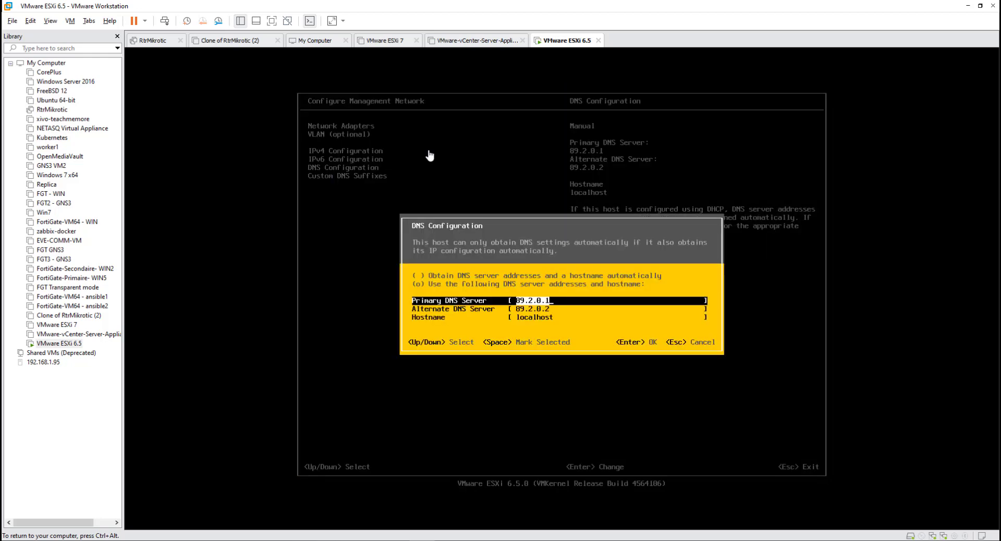
{"action": "key", "text": "Down"}
{"action": "key", "text": "Down"}
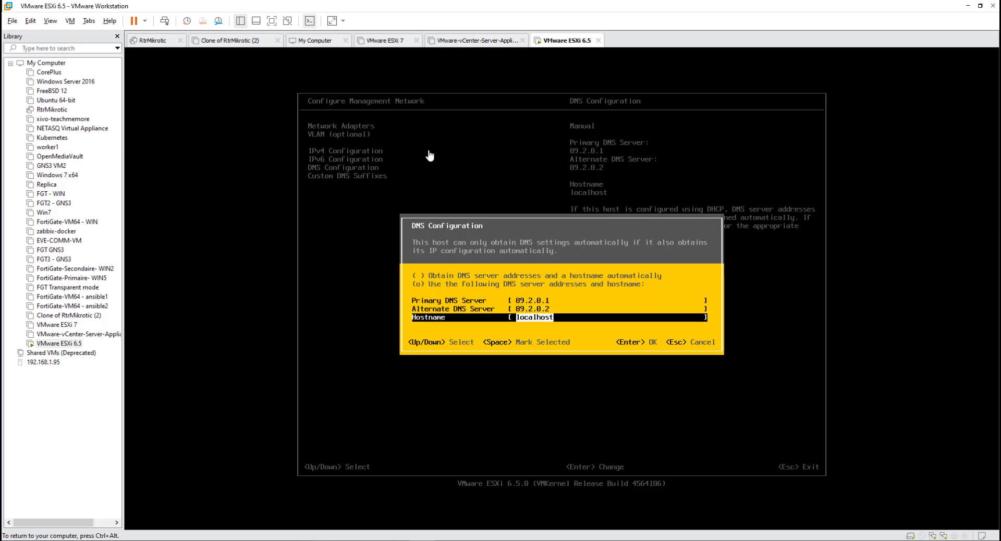
{"action": "key", "text": "BackSpace"}
{"action": "type", "text": "exsi1"}
{"action": "key", "text": "Return"}
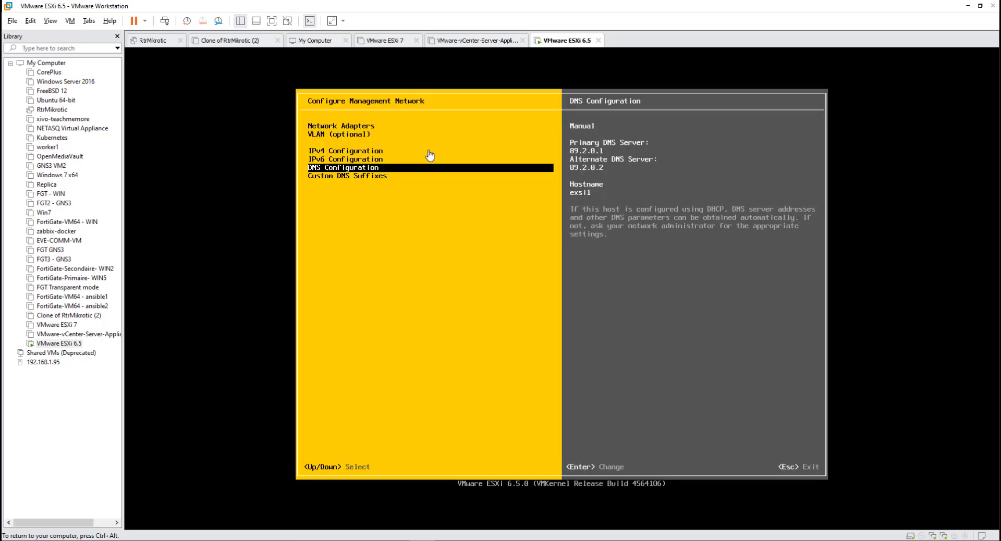
Replace the custom DNS suffix with exsi1.lan.
{"action": "key", "text": "Down"}
{"action": "key", "text": "Return"}
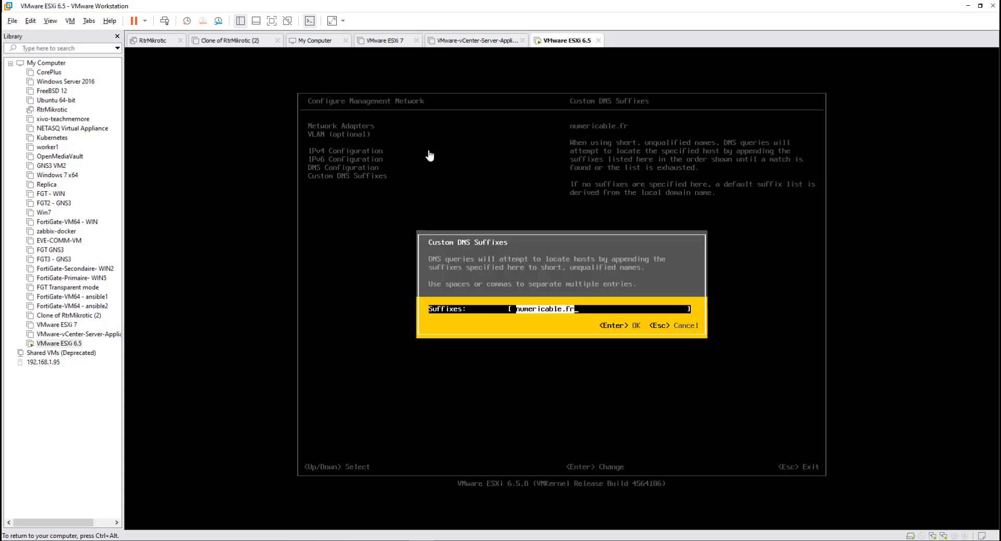
{"action": "key", "text": "Delete"}
{"action": "key", "text": "Delete"}
{"action": "key", "text": "Delete"}
{"action": "key", "text": "Delete"}
{"action": "key", "text": "Delete"}
{"action": "key", "text": "Delete"}
{"action": "key", "text": "Delete"}
{"action": "key", "text": "Delete"}
{"action": "key", "text": "Delete"}
{"action": "key", "text": "Delete"}
{"action": "key", "text": "Delete"}
{"action": "key", "text": "Delete"}
{"action": "key", "text": "Delete"}
{"action": "key", "text": "Delete"}
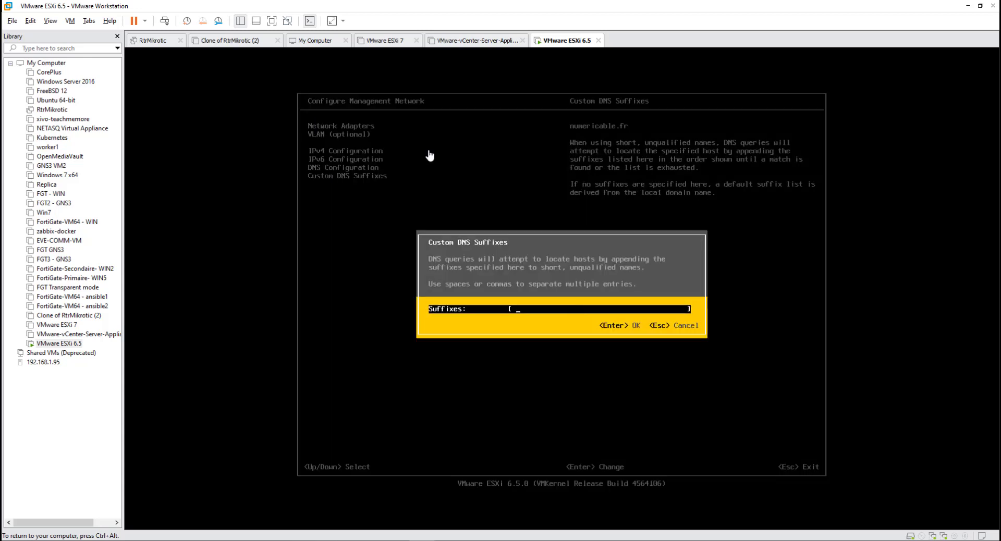
{"action": "type", "text": "ex"}
{"action": "type", "text": "si"}
{"action": "type", "text": "1.1"}
{"action": "type", "text": "an"}
{"action": "key", "text": "Return"}
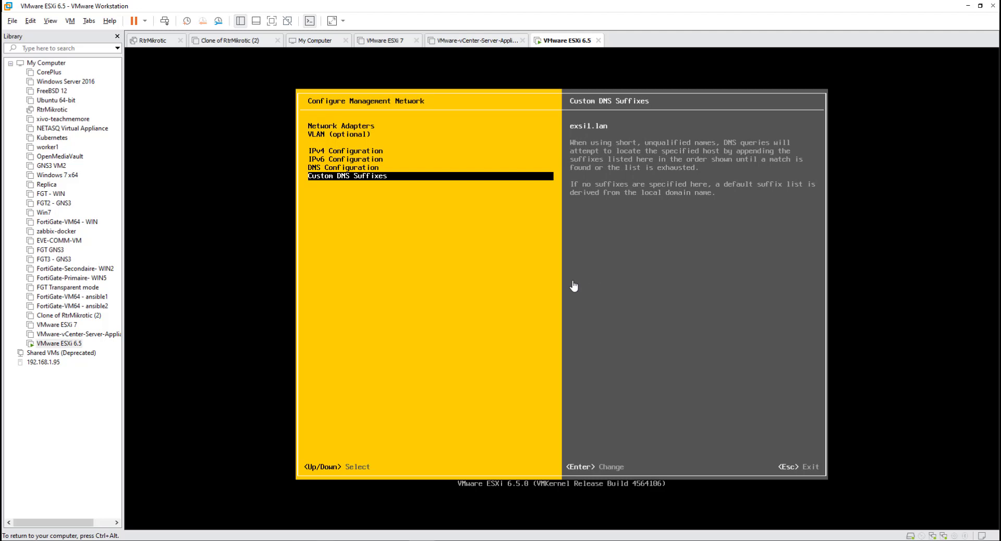
Exit the management network configuration with the changes applied and return to system customization.
{"action": "key", "text": "Escape"}
{"action": "key", "text": "Escape"}
{"action": "key", "text": "Escape"}
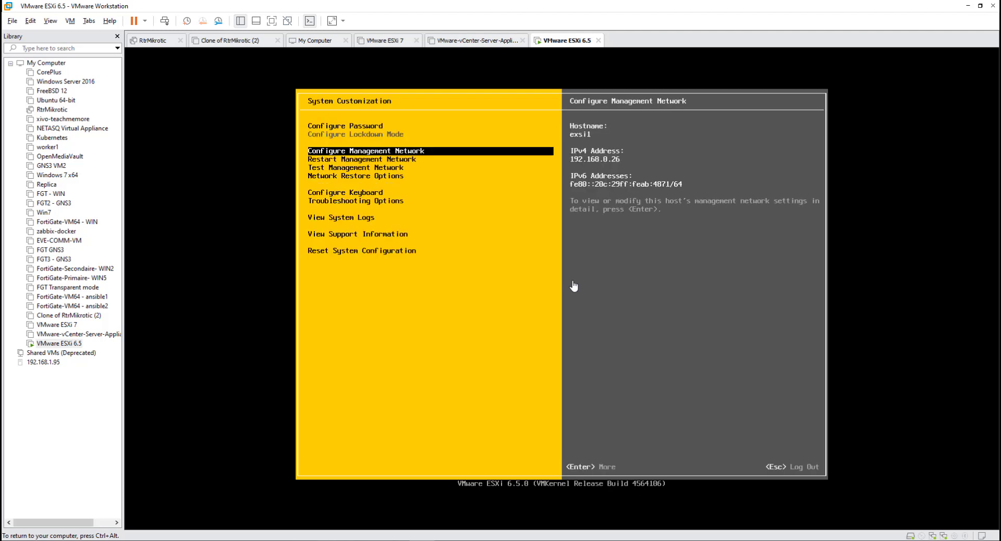
Run the management network test with the default ping addresses and hostname, and close its results.
{"action": "key", "text": "Down"}
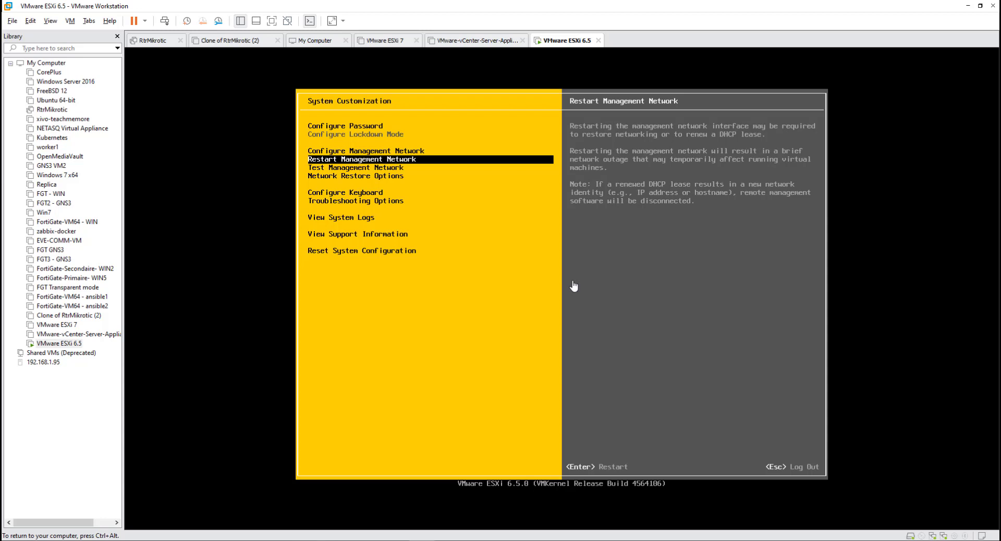
{"action": "key", "text": "Down"}
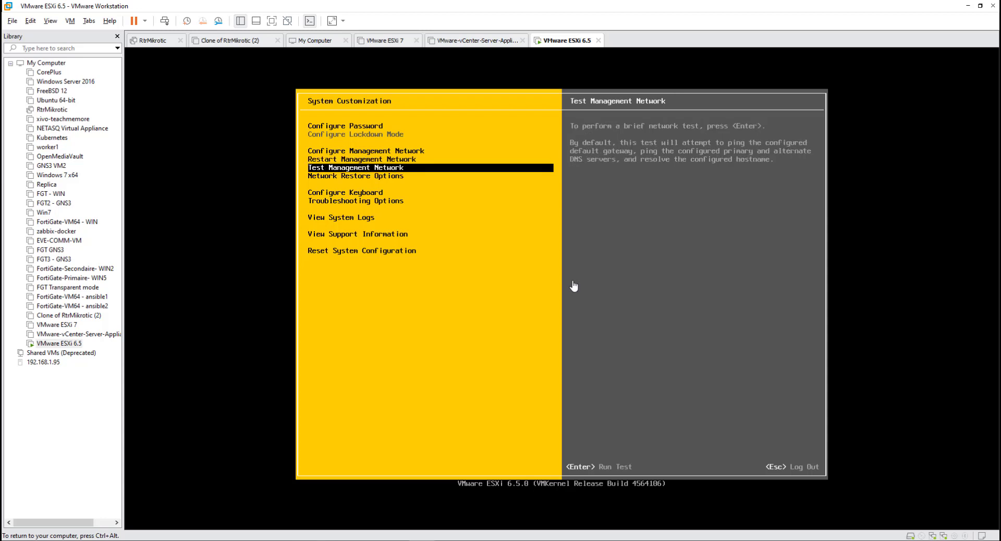
{"action": "key", "text": "Return"}
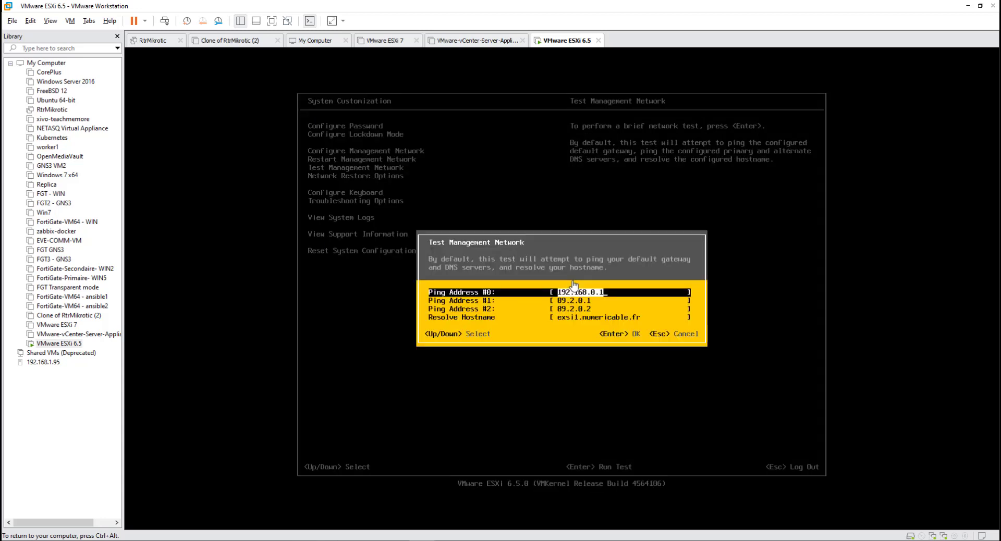
{"action": "key", "text": "Down"}
{"action": "key", "text": "Down"}
{"action": "key", "text": "Down"}
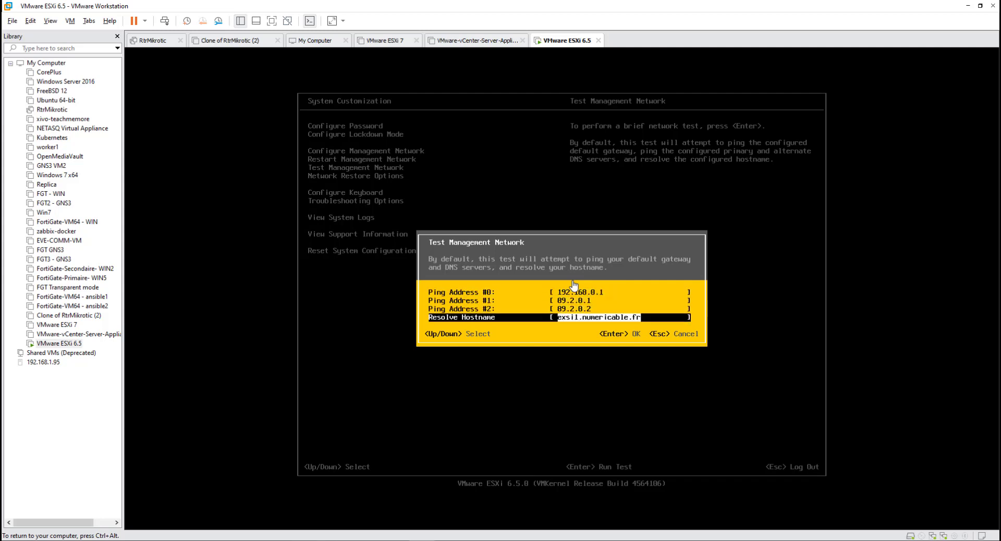
{"action": "key", "text": "Return"}
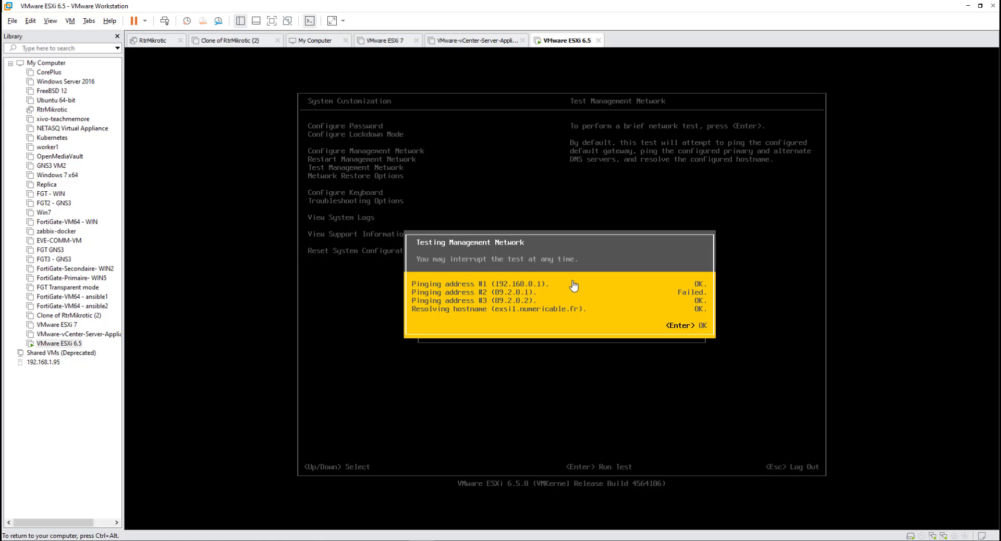
{"action": "key", "text": "Return"}
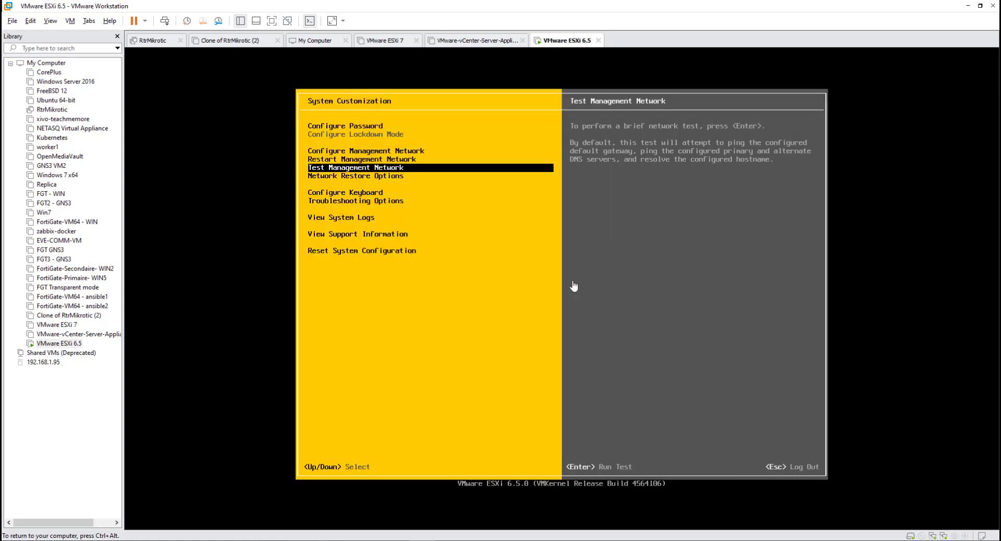
Review the network restore options and the keyboard layout choices, closing both without making changes.
{"action": "key", "text": "Down"}
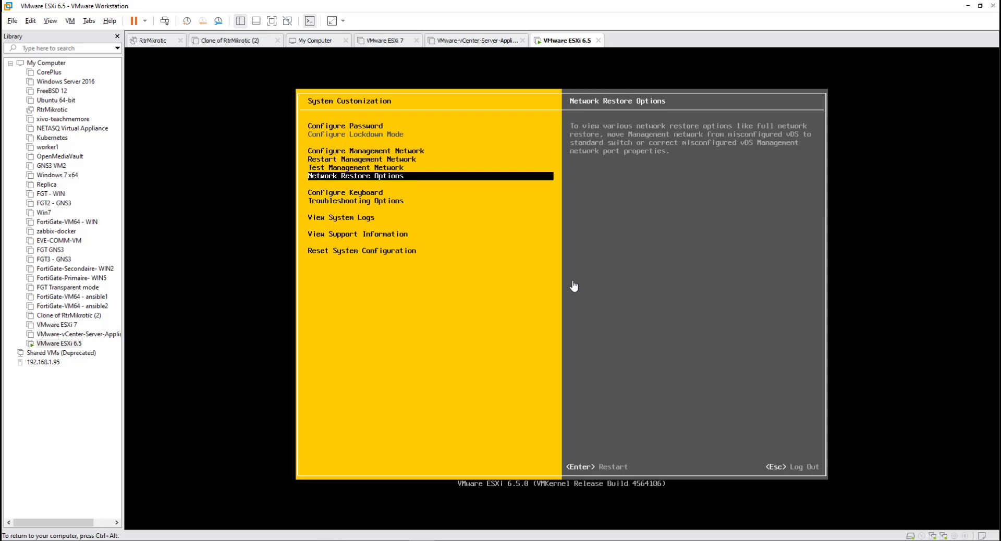
{"action": "key", "text": "Return"}
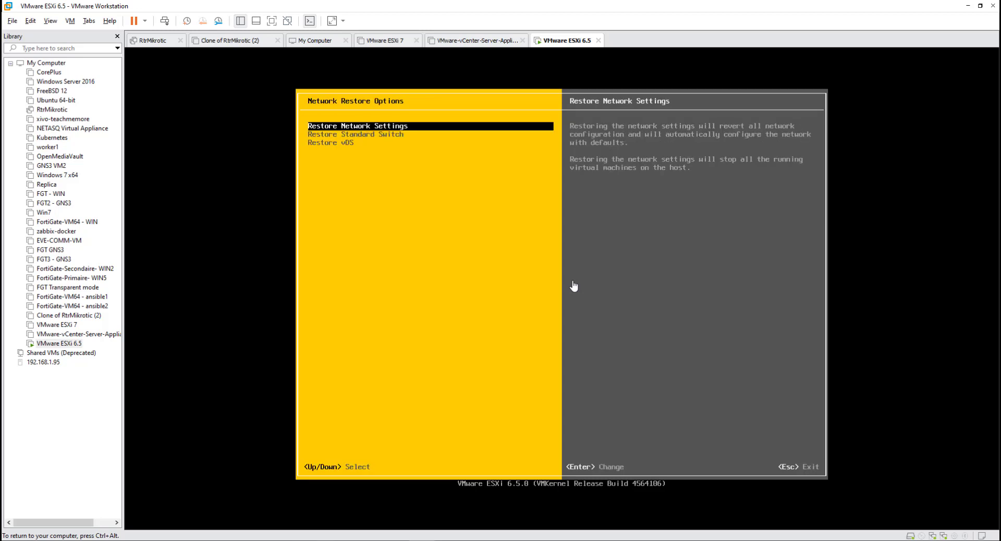
{"action": "key", "text": "Escape"}
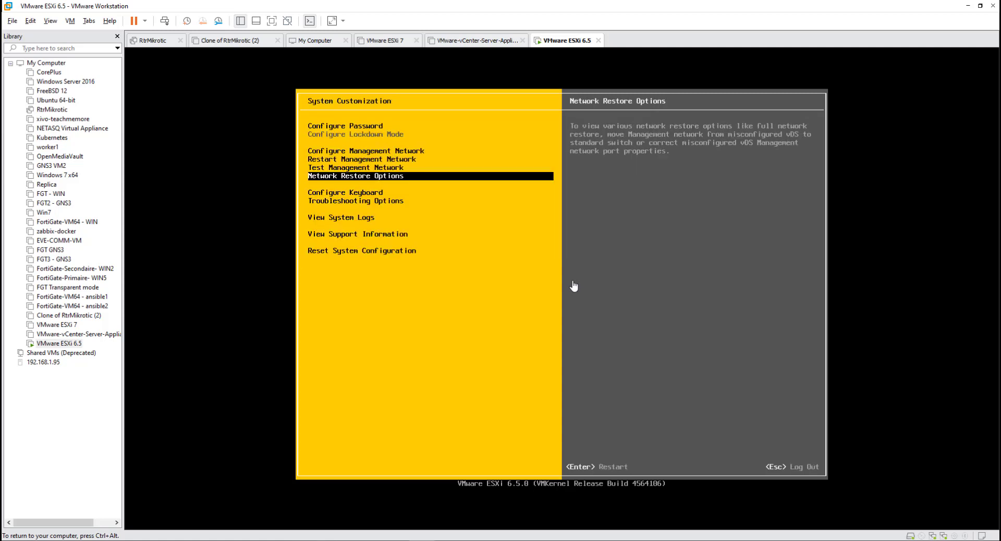
{"action": "key", "text": "Down"}
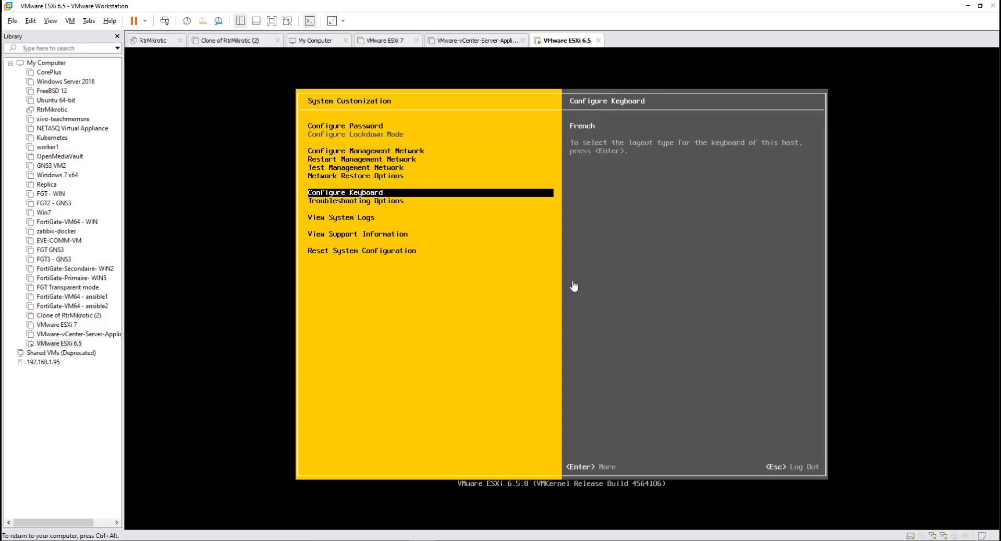
{"action": "key", "text": "Return"}
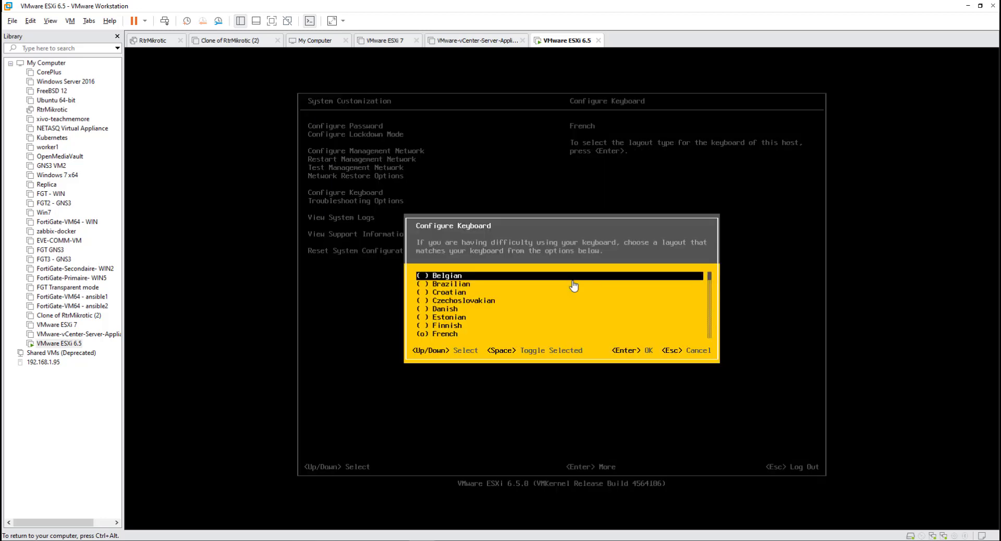
{"action": "key", "text": "Escape"}
In the troubleshooting options, enable the ESXi Shell and disable it again, and do the same for SSH.
{"action": "key", "text": "Down"}
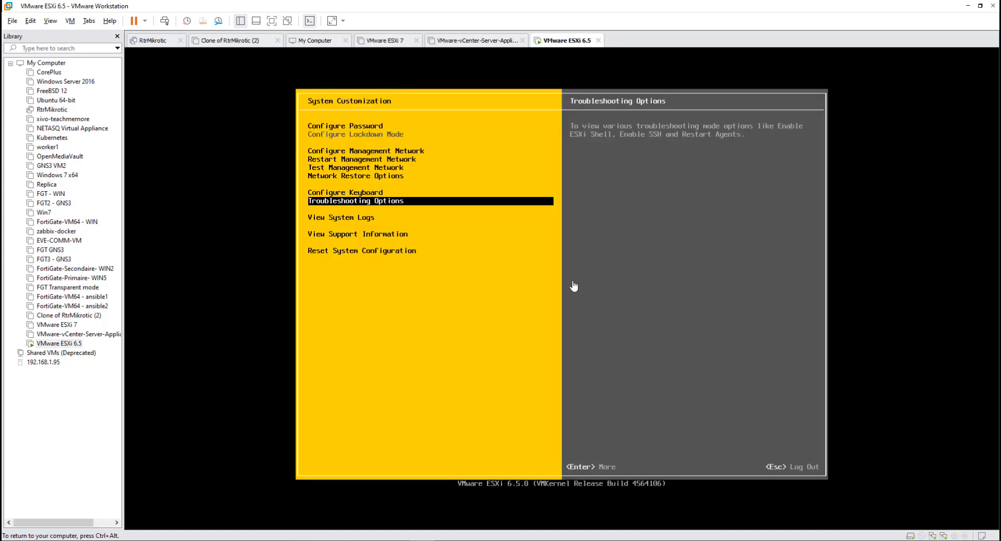
{"action": "key", "text": "Return"}
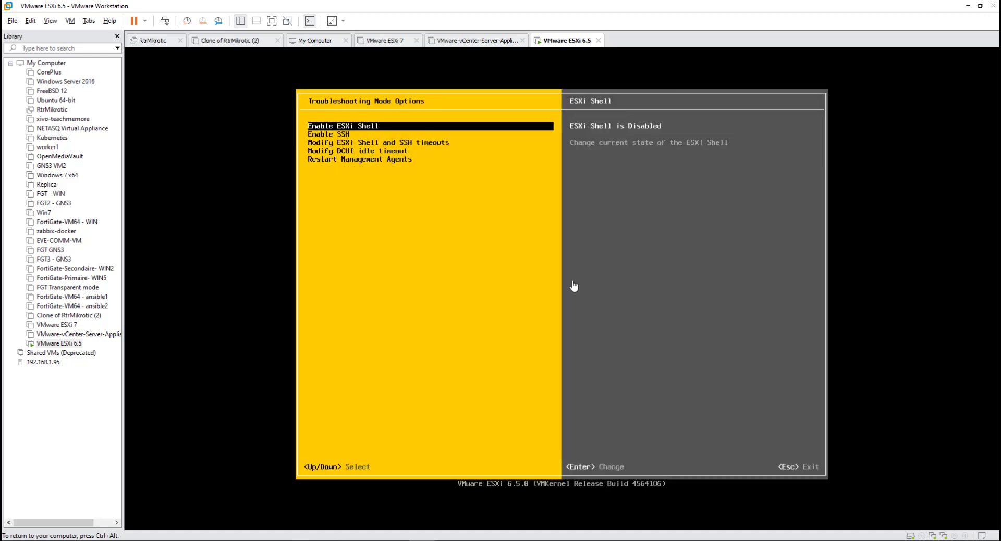
{"action": "key", "text": "Return"}
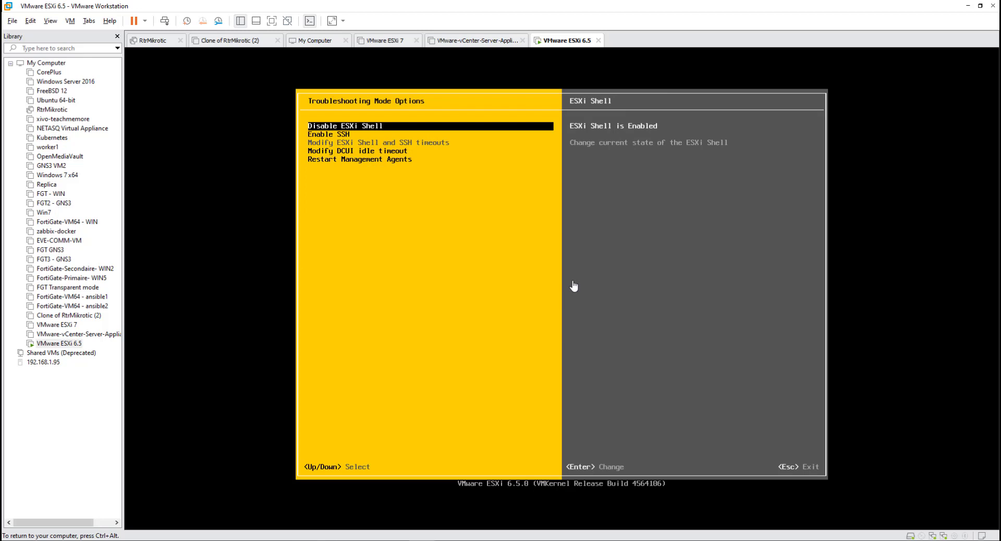
{"action": "key", "text": "Return"}
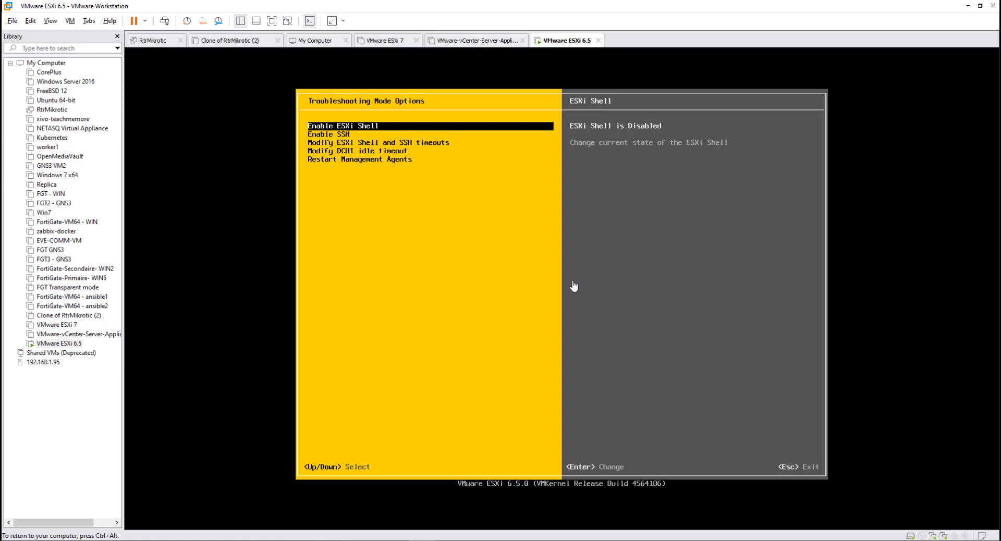
{"action": "key", "text": "Down"}
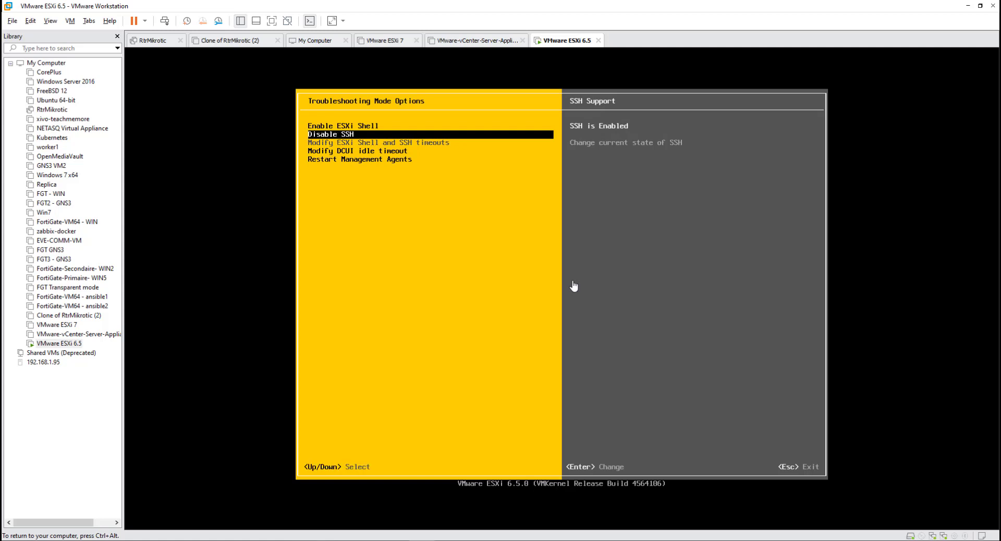
Set the idle timeout for ESXi Shell and SSH access to 2 minutes, leaving the availability timeout at 0.
{"action": "key", "text": "Down"}
{"action": "key", "text": "Return"}
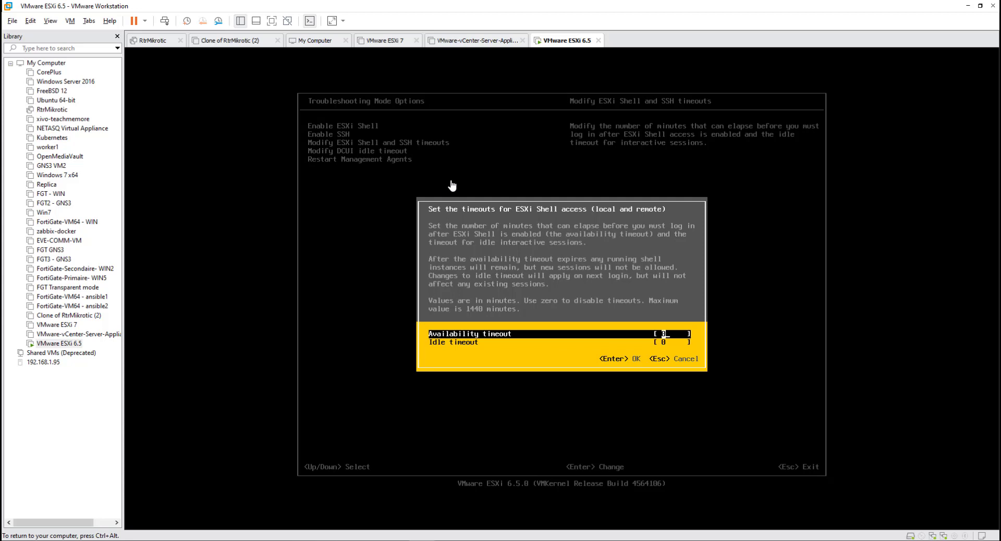
{"action": "key", "text": "Down"}
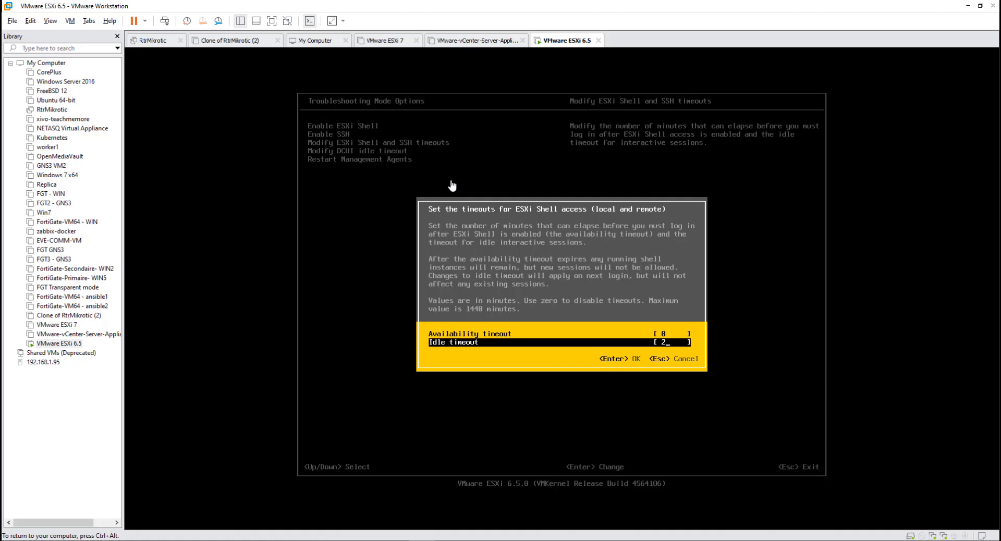
{"action": "key", "text": "Return"}
Check the DCUI idle timeout, accept it as is, and leave the troubleshooting options without restarting the management agents.
{"action": "key", "text": "Down"}
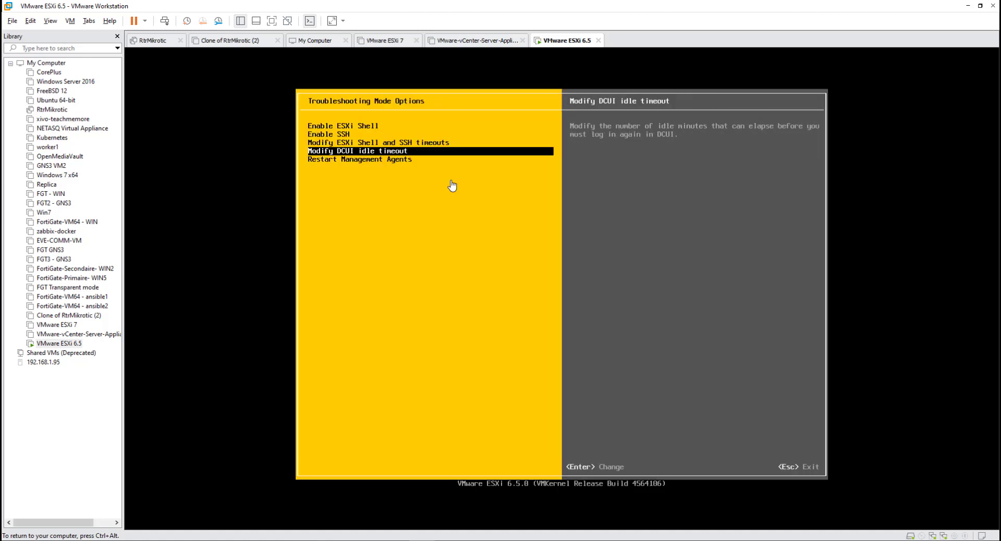
{"action": "key", "text": "Return"}
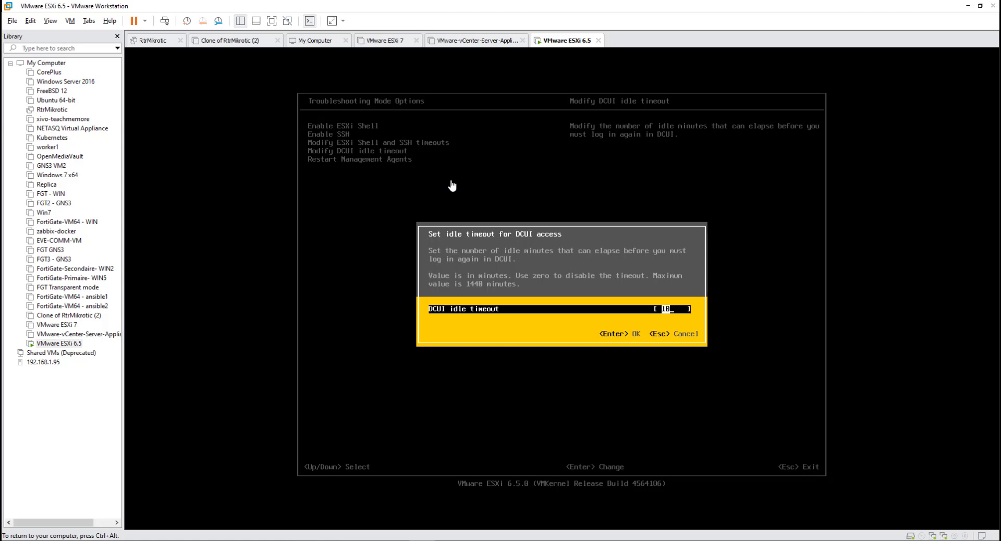
{"action": "key", "text": "Return"}
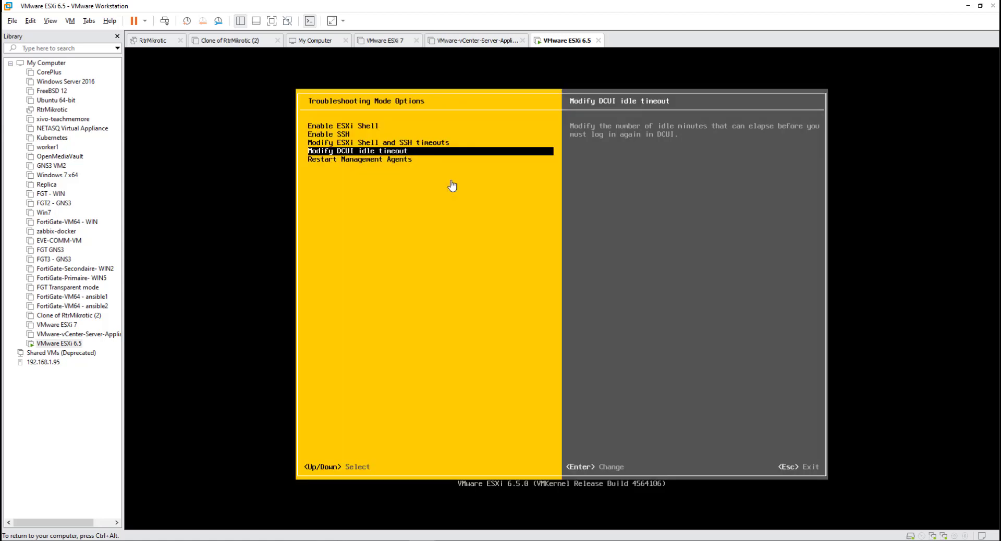
{"action": "key", "text": "Down"}
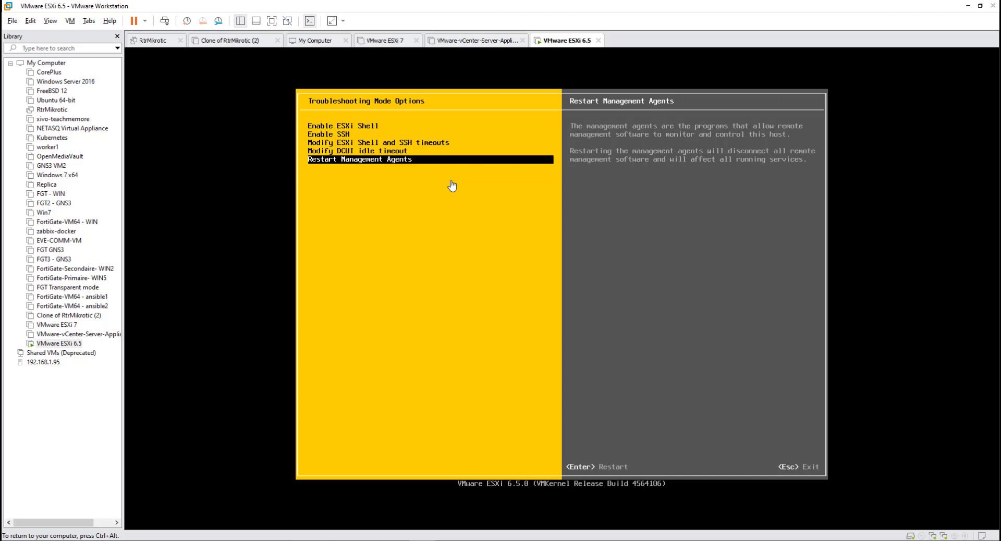
{"action": "key", "text": "Escape"}
Look over the system logs, support information and configuration reset entries without running them, and log out of system customization.
{"action": "key", "text": "Down"}
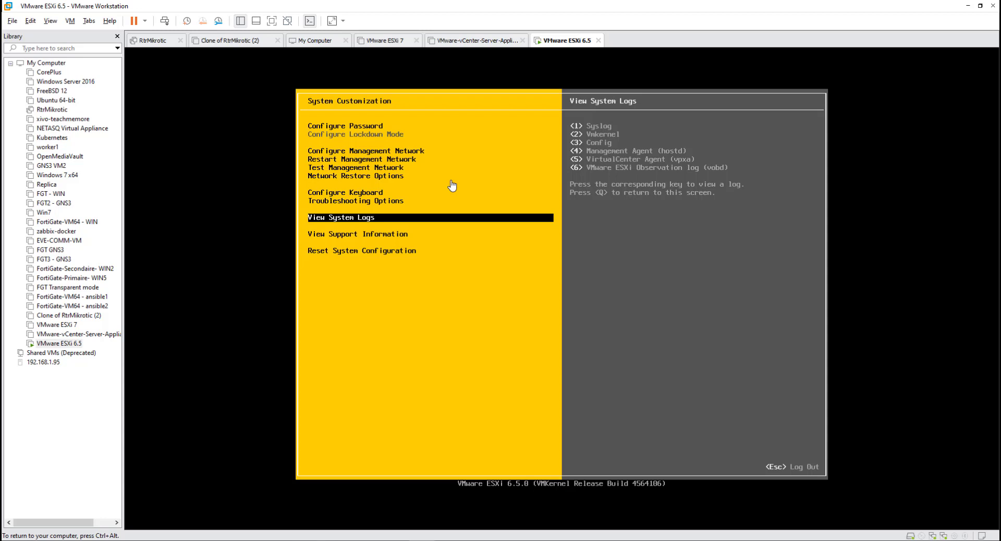
{"action": "key", "text": "Down"}
{"action": "key", "text": "Down"}
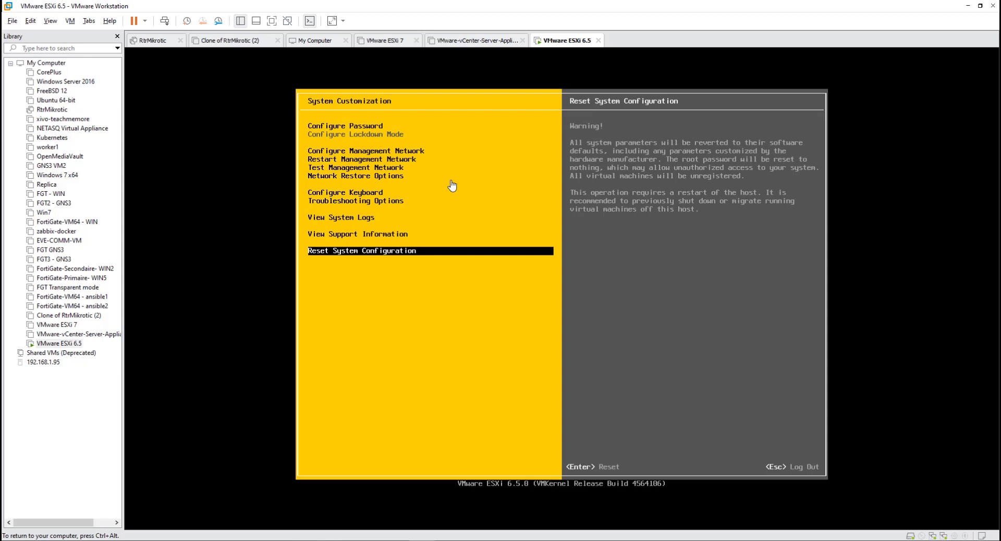
{"action": "key", "text": "Escape"}
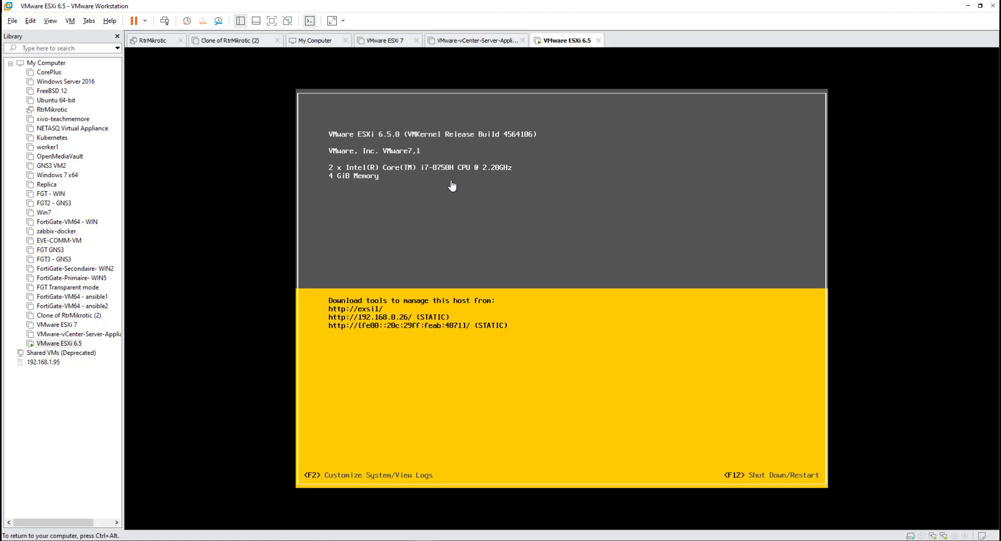